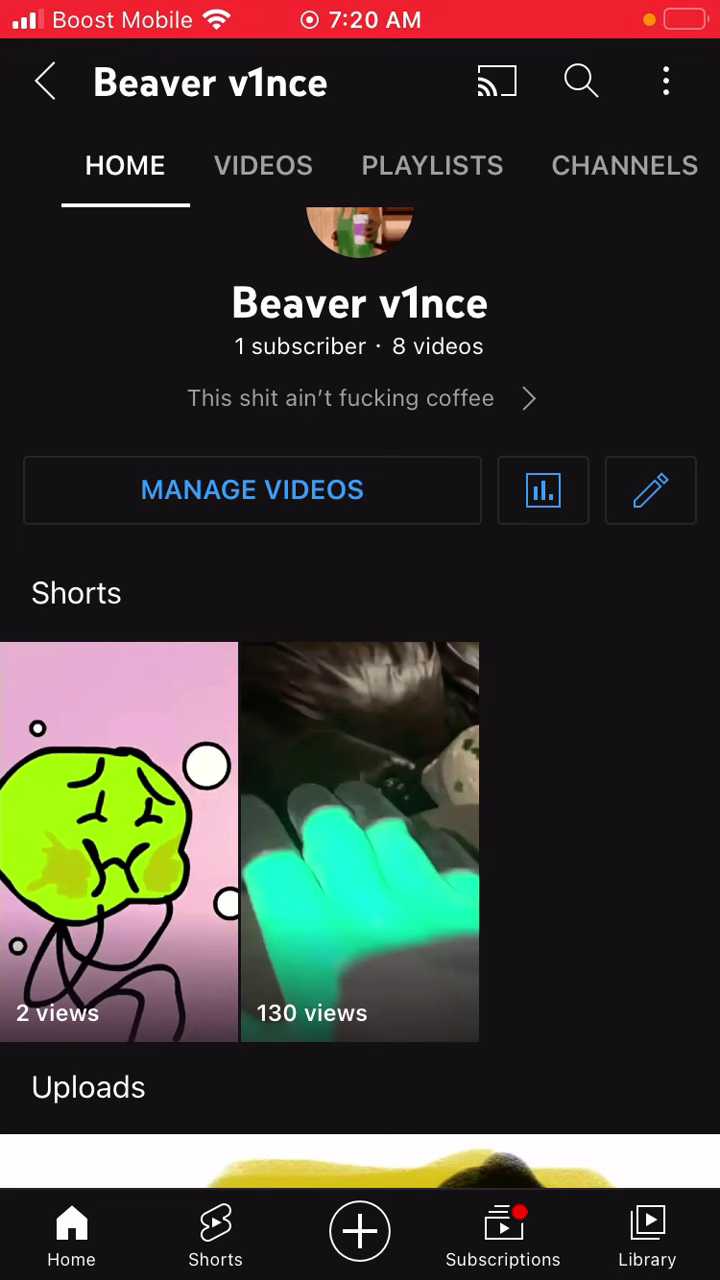
- Leave the YouTube channel page for the iPhone home screen
key(super)
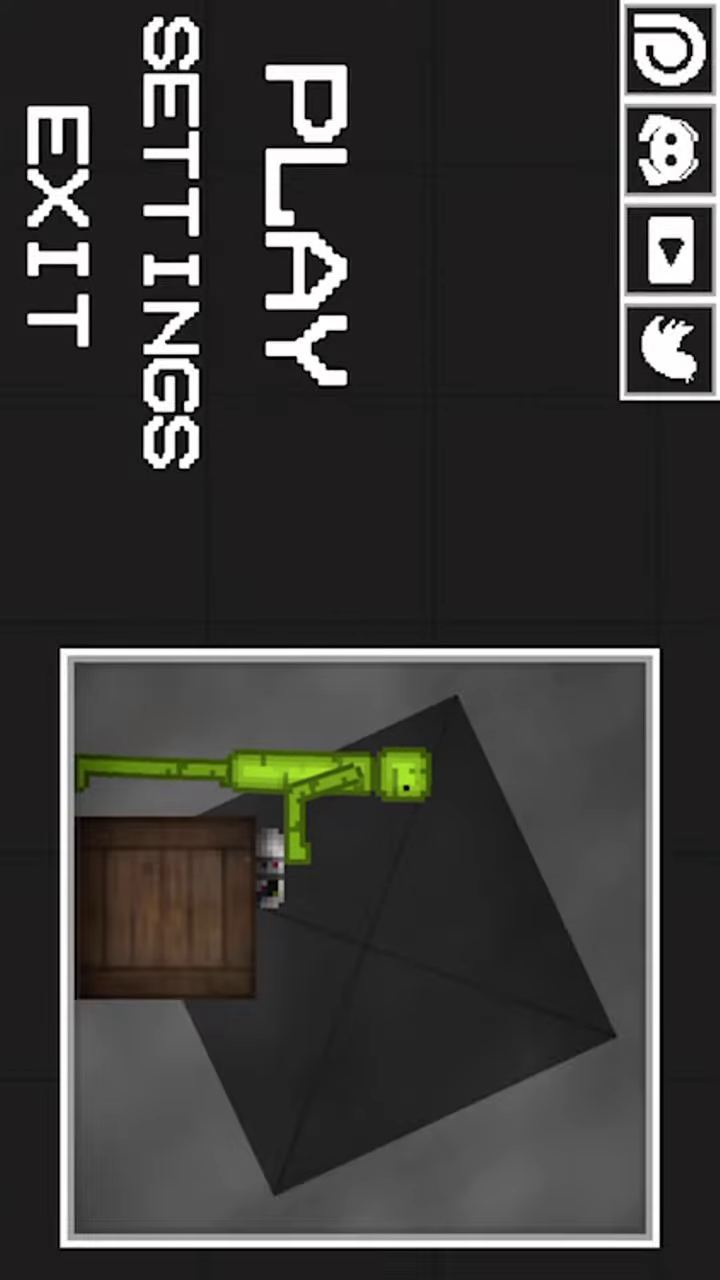
- Start a game from the Melon Playground main menu and load a map
click(305, 225)
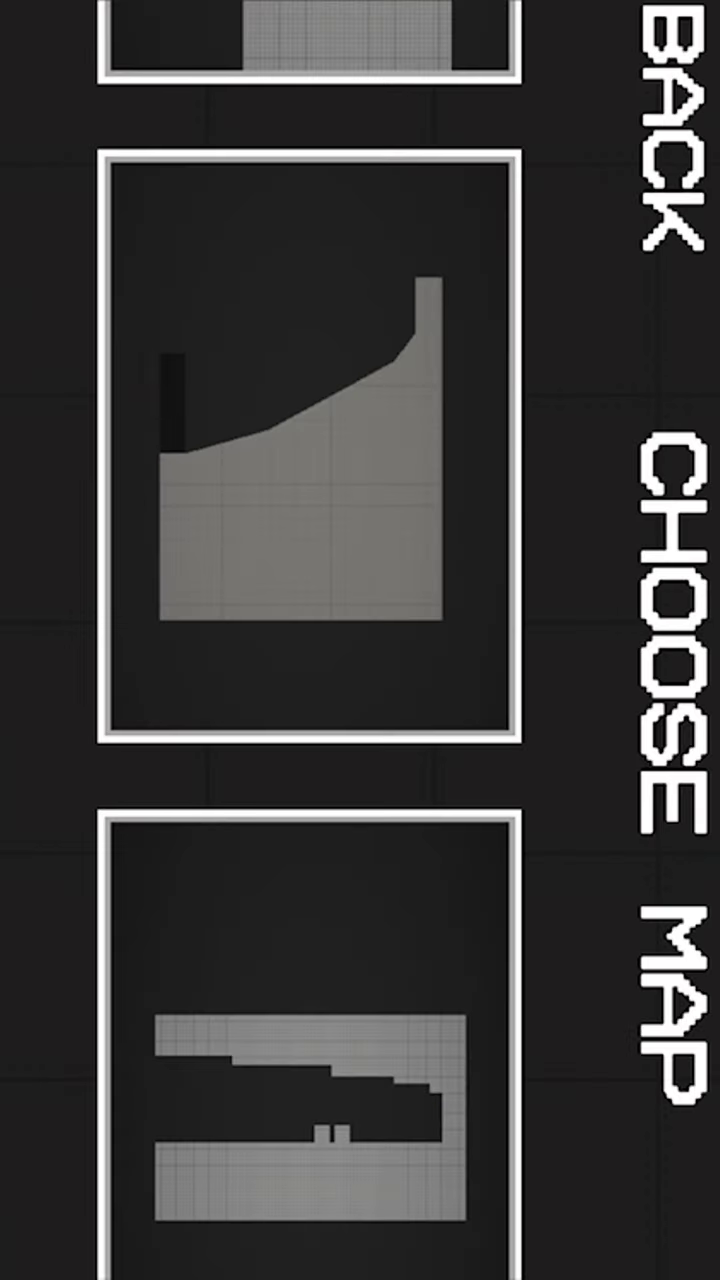
scroll(310, 640, up, 3)
scroll(310, 640, down, 10)
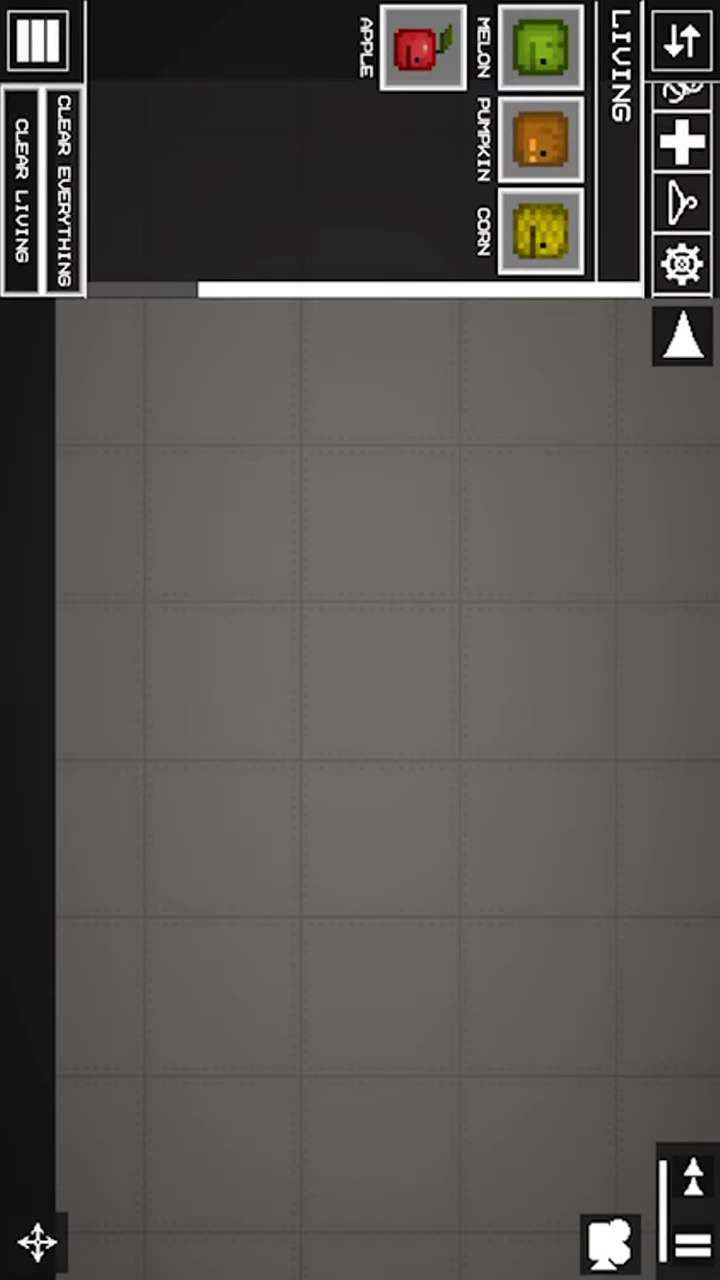
- Place the saved suited corn ragdoll from Saves and a double-bladed axe on the map
click(683, 267)
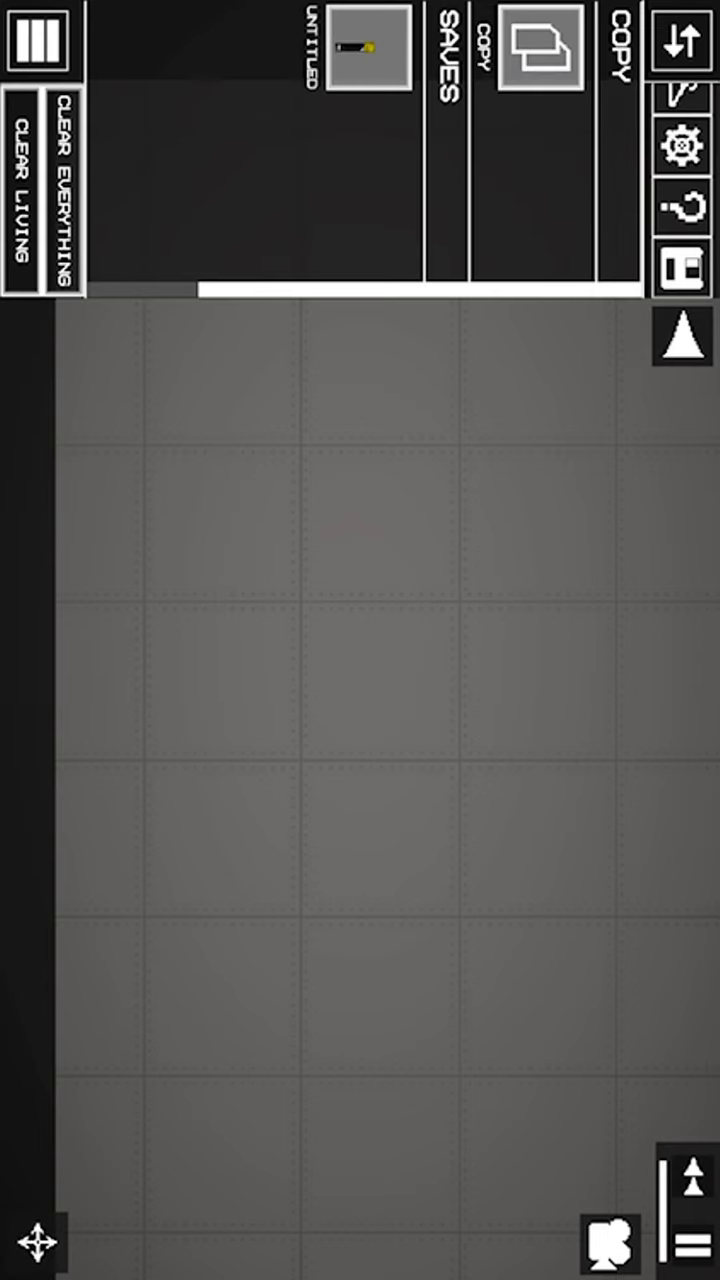
drag(300, 140, 300, 345)
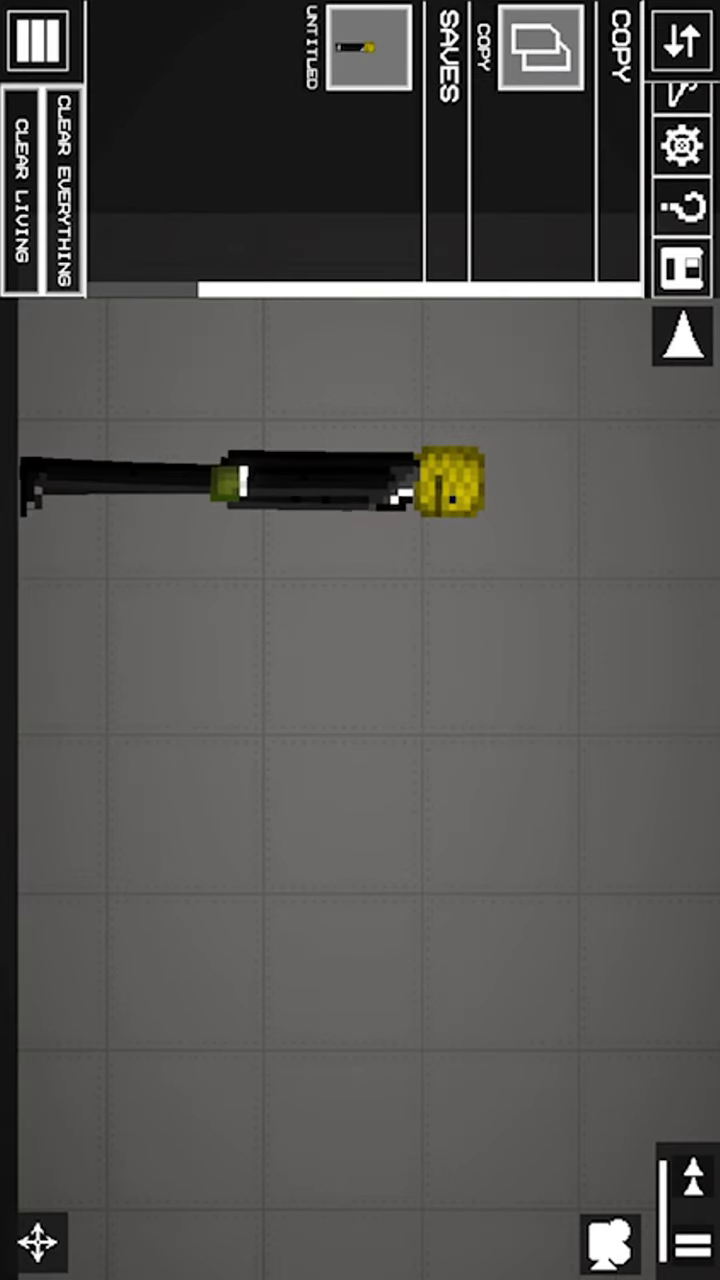
click(683, 173)
drag(250, 150, 560, 150)
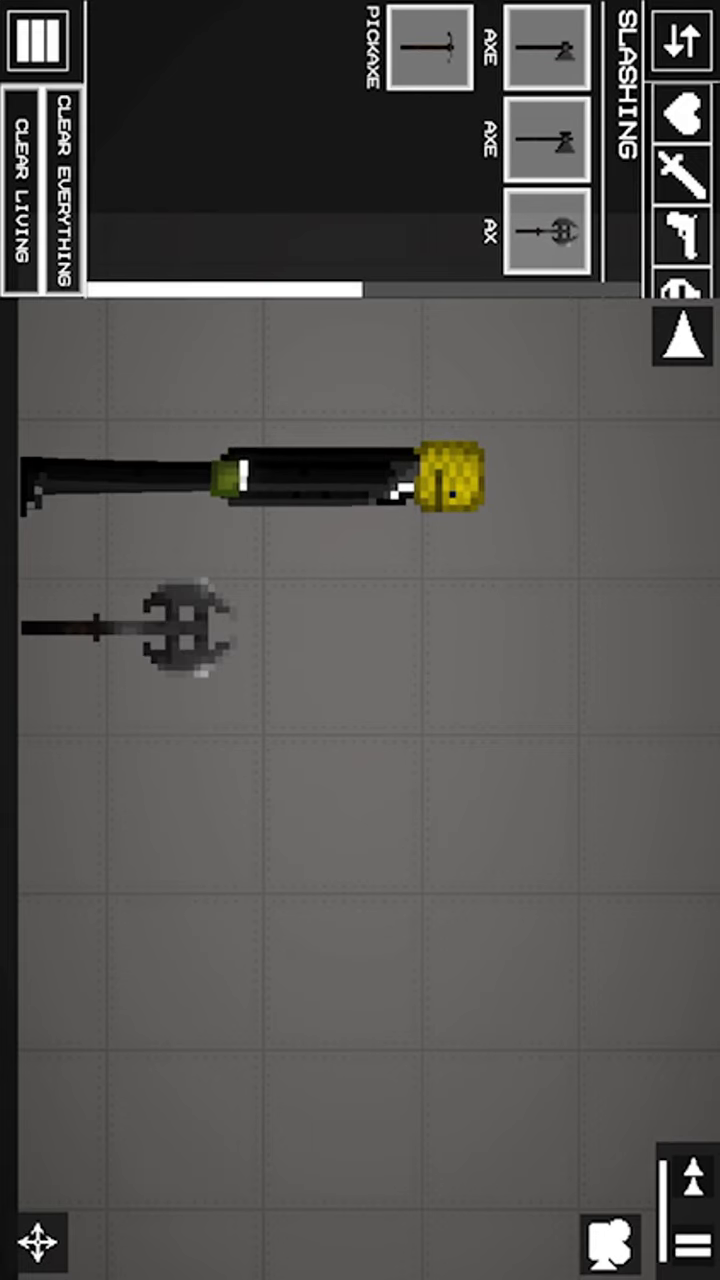
drag(400, 800, 380, 690)
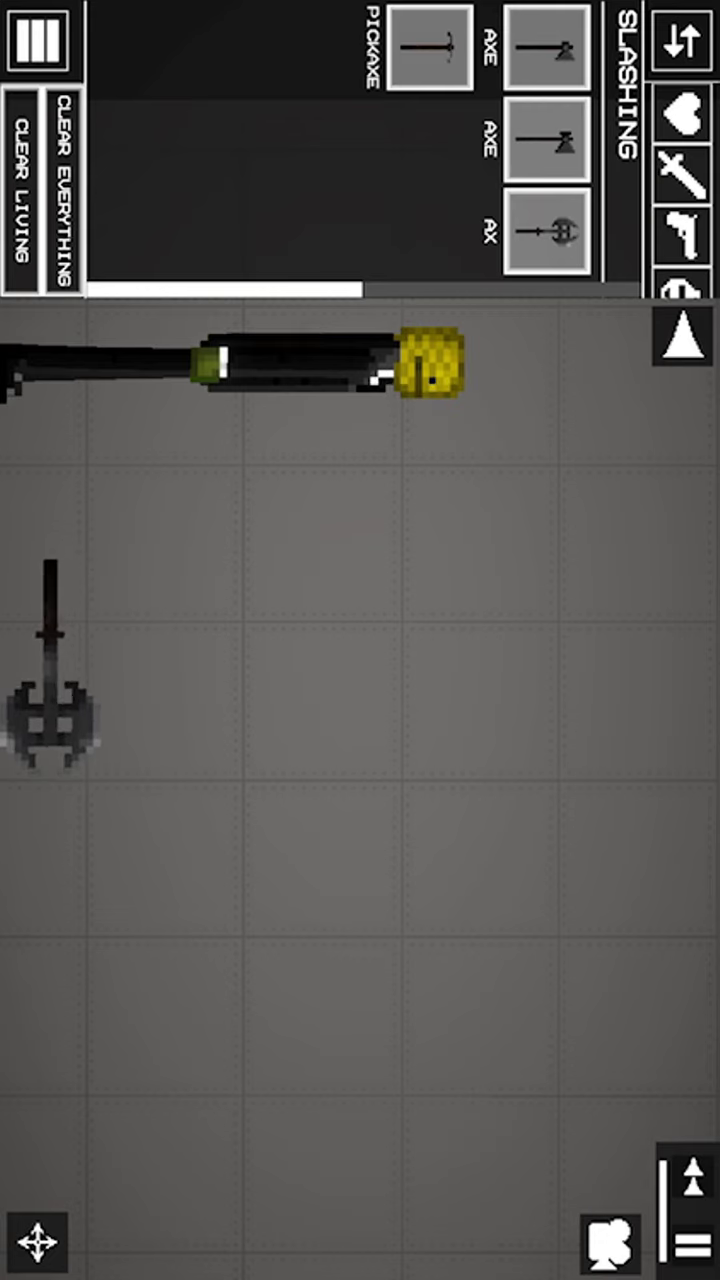
- Put the double-bladed axe into the corn ragdoll's hand
click(222, 362)
drag(50, 660, 230, 360)
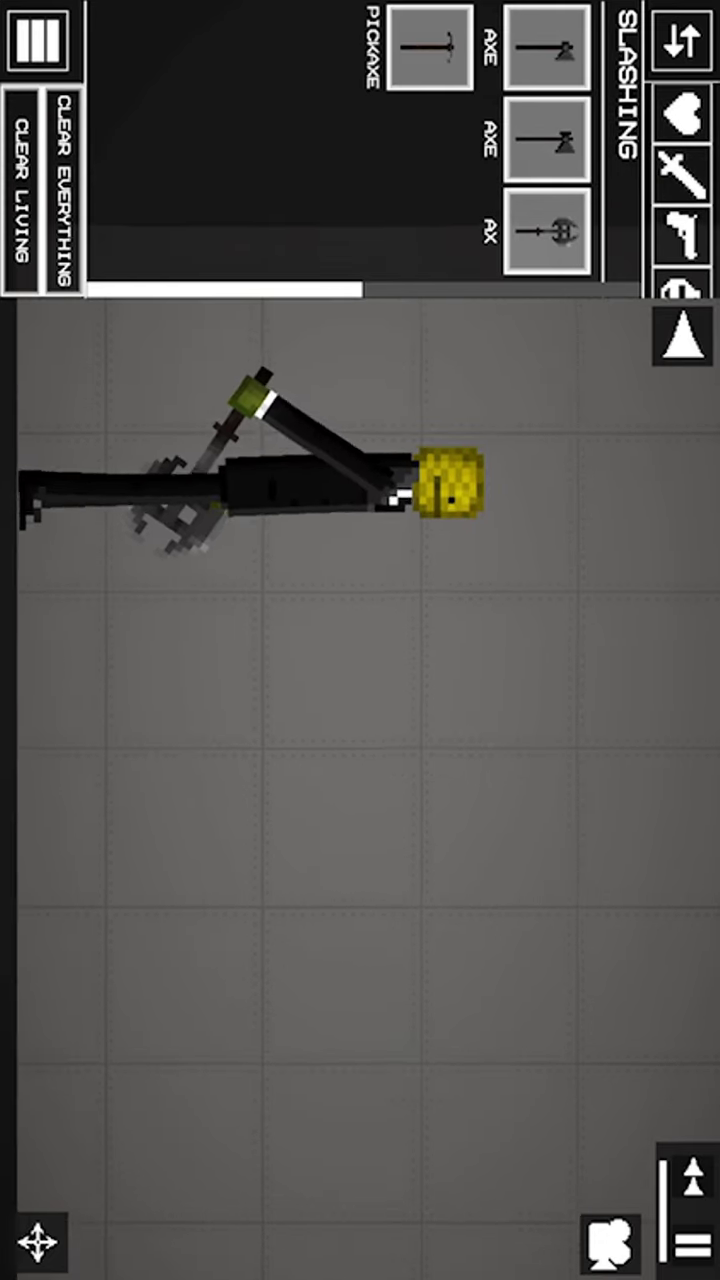
drag(400, 800, 378, 695)
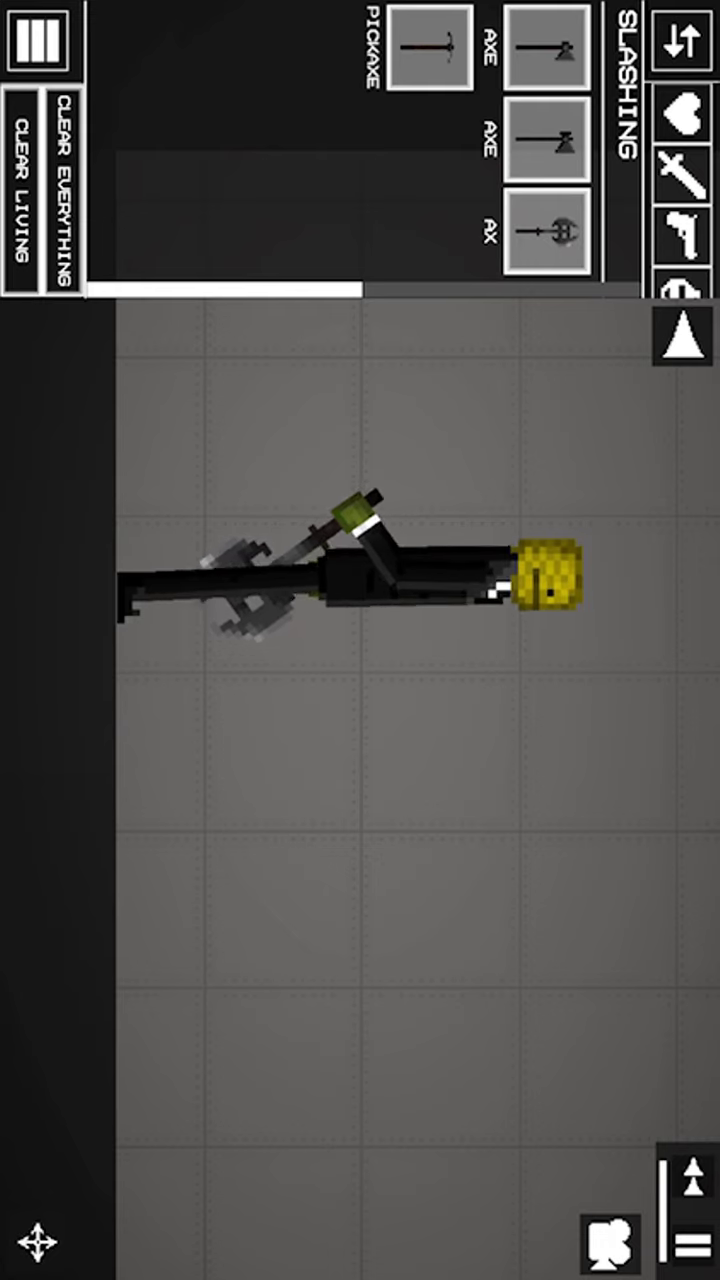
- Flip the armed corn ragdoll to face the other way and move it along the floor
click(358, 588)
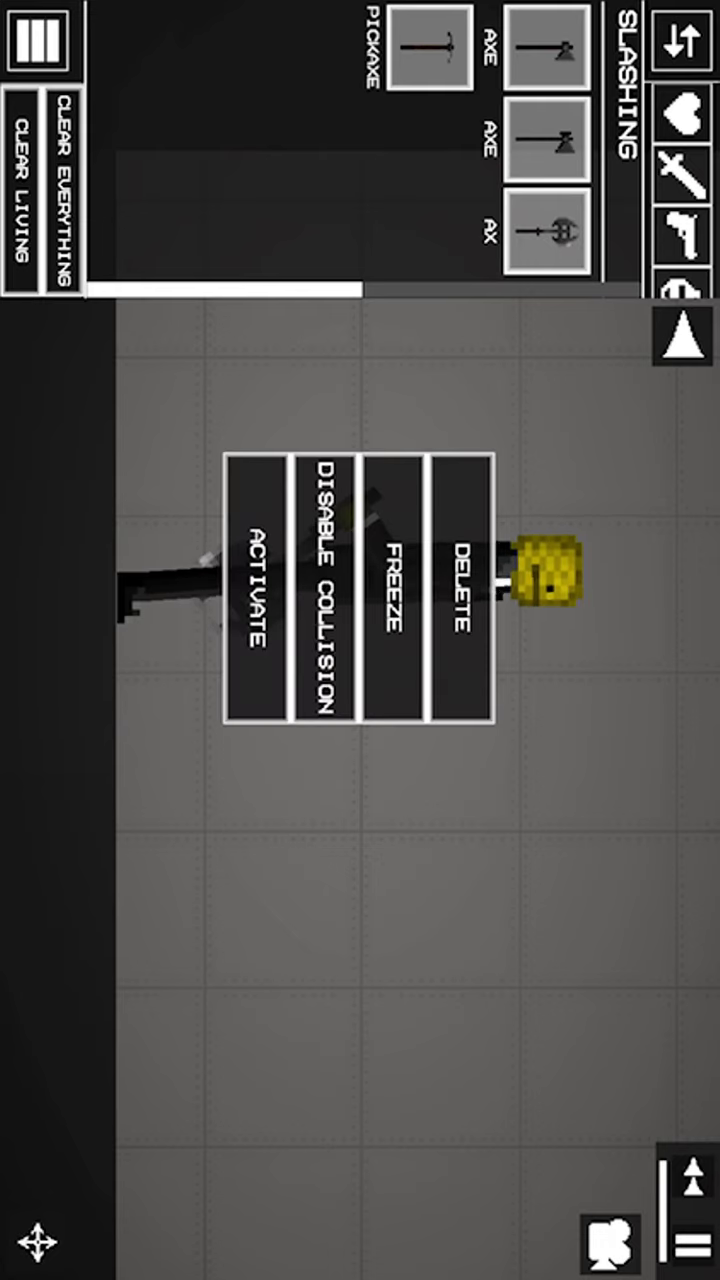
scroll(358, 588, down, 2)
scroll(358, 588, down, 1)
scroll(358, 588, down, 1)
scroll(358, 588, down, 1)
click(388, 588)
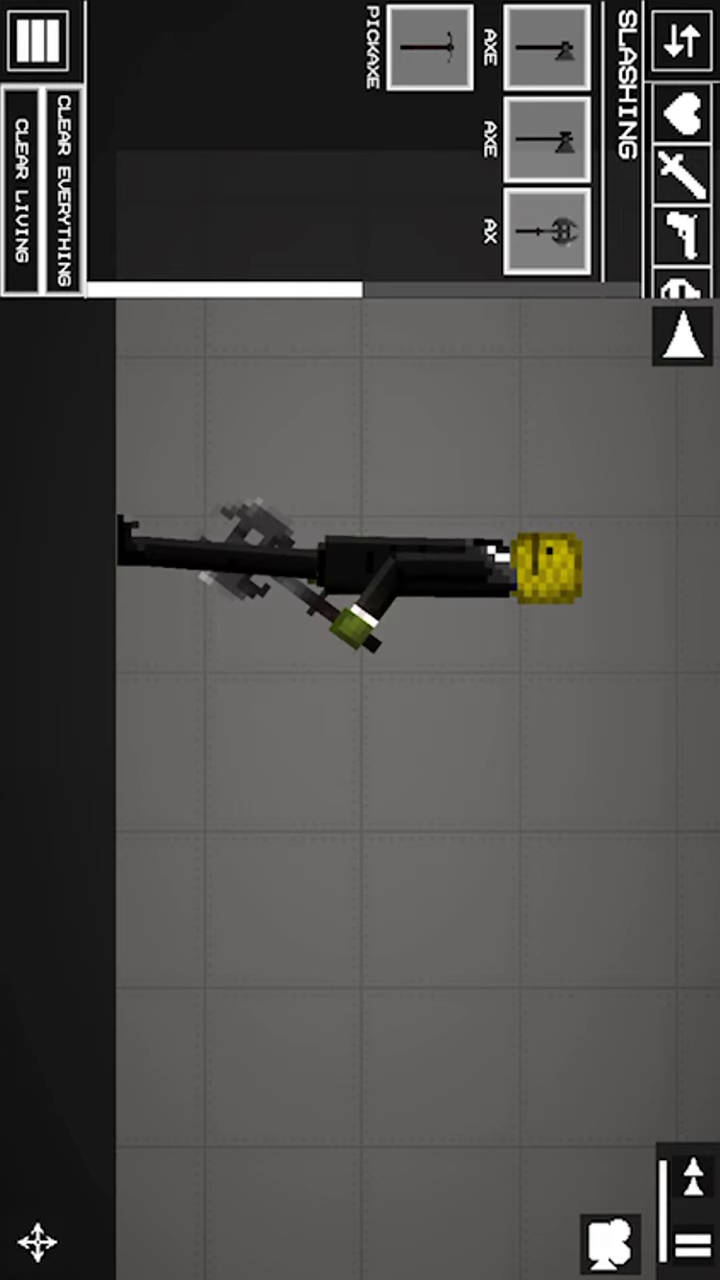
mouse_move(400, 590)
mouse_down()
mouse_move(450, 1000)
mouse_move(620, 1170)
mouse_move(160, 780)
mouse_move(150, 800)
mouse_up()
mouse_move(140, 670)
mouse_down()
mouse_move(400, 830)
mouse_move(485, 943)
mouse_move(510, 1120)
mouse_up()
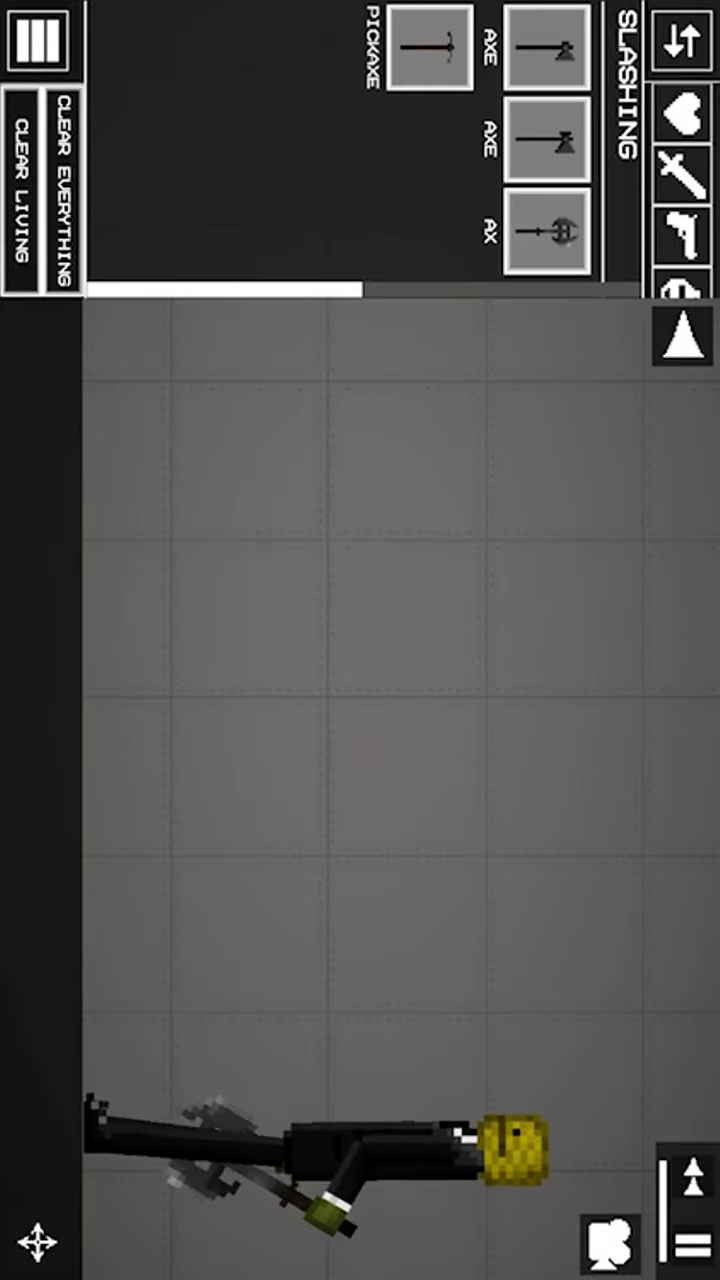
click(683, 115)
- Clear the corn and axe, then spawn melon, pumpkin and apple ragdolls
click(62, 190)
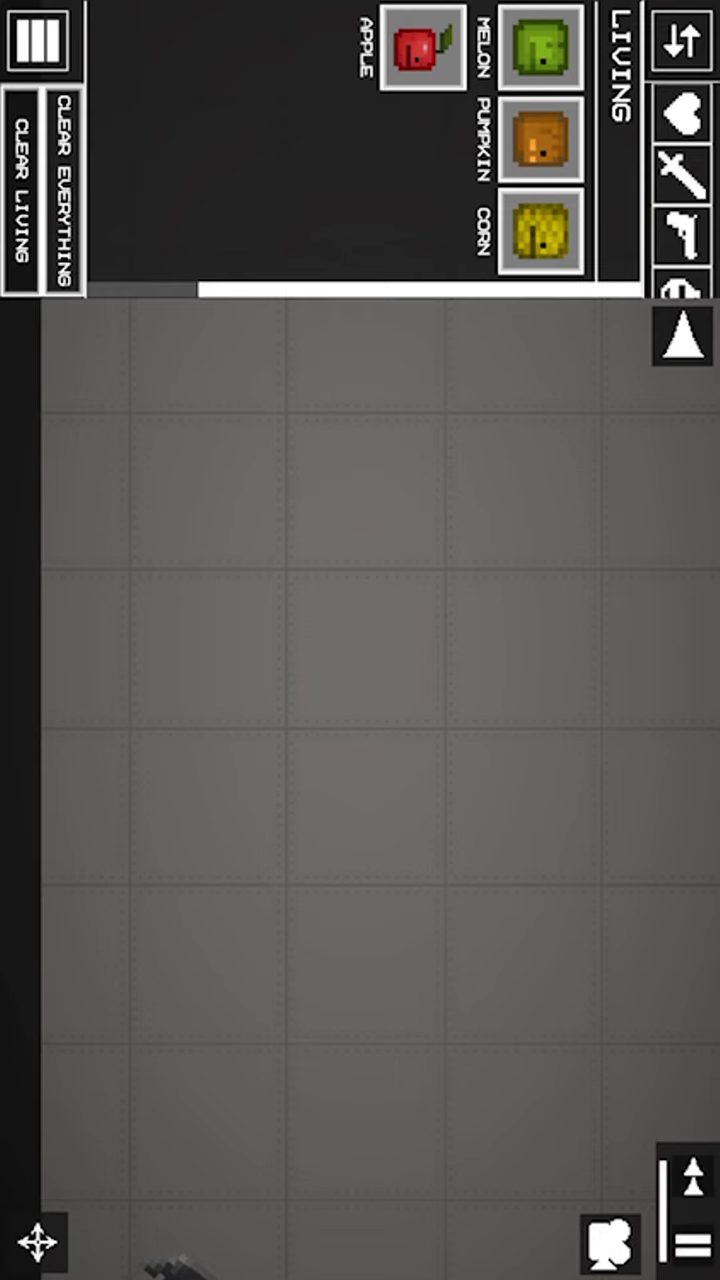
click(541, 47)
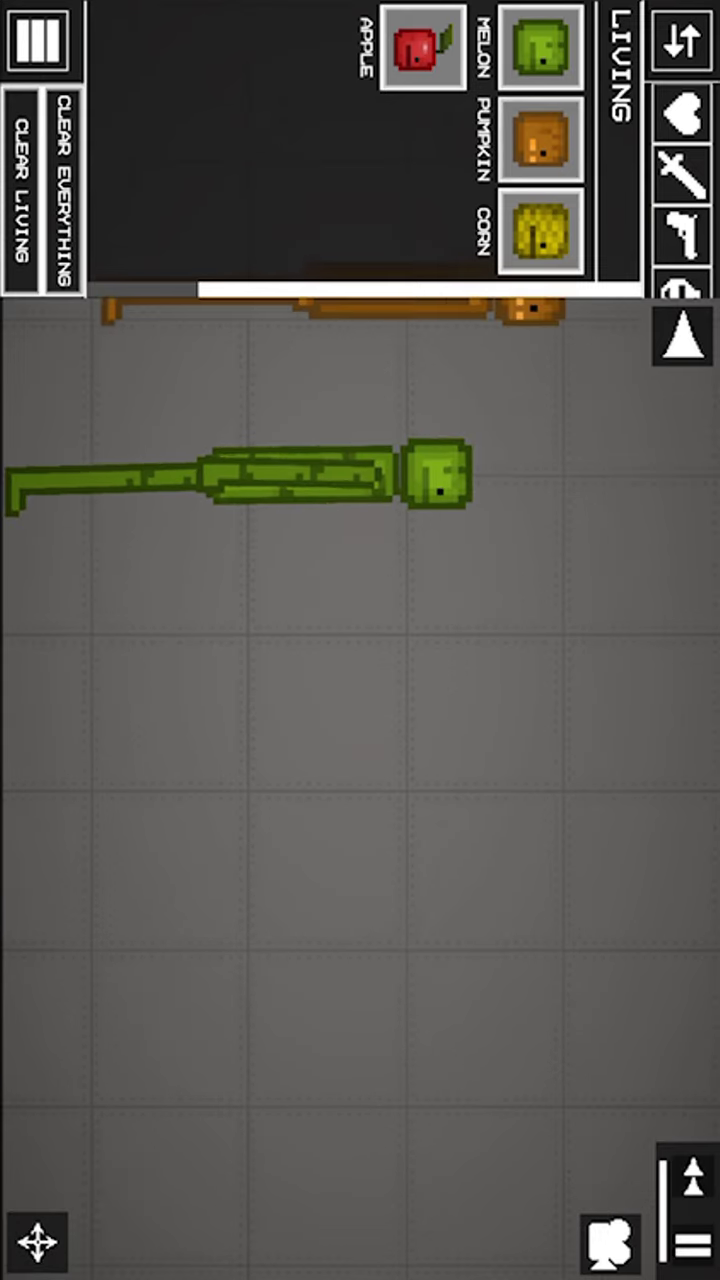
click(421, 47)
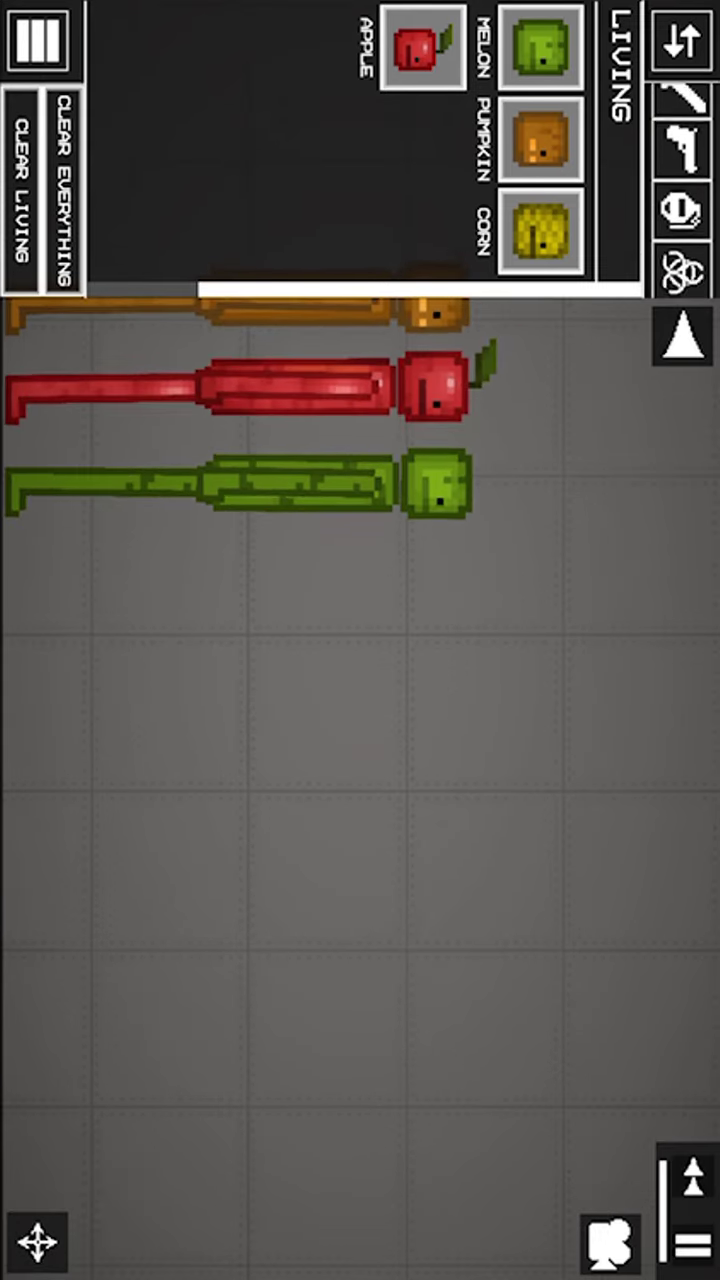
- Dress the fruit ragdolls in Business Suits and move the melon lower
click(682, 203)
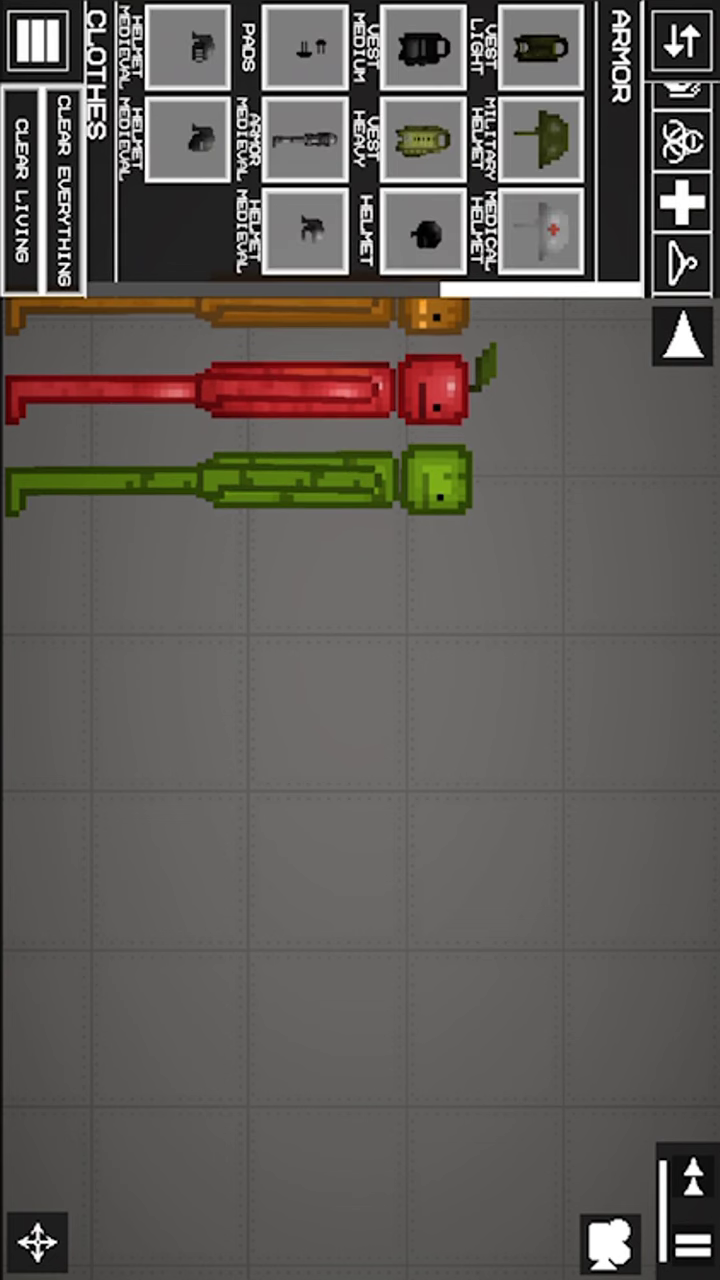
click(682, 263)
mouse_move(300, 482)
mouse_down()
mouse_move(355, 715)
mouse_move(330, 560)
mouse_up()
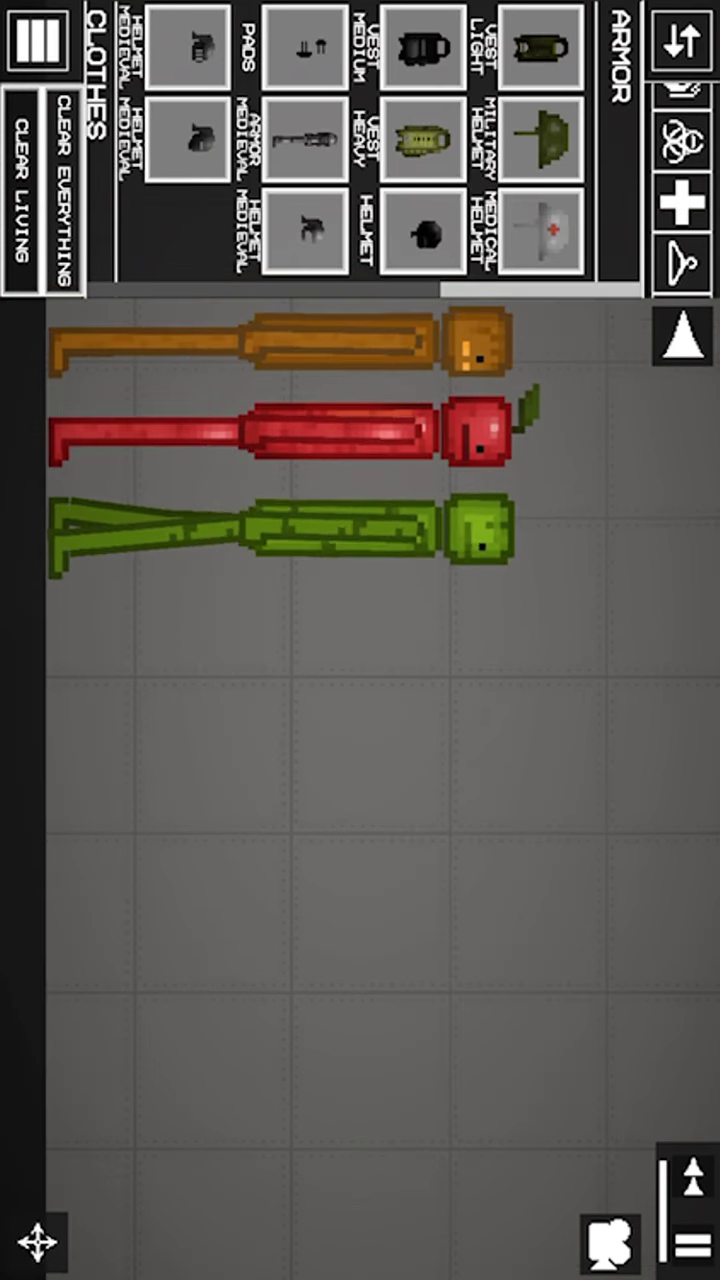
drag(200, 150, 560, 150)
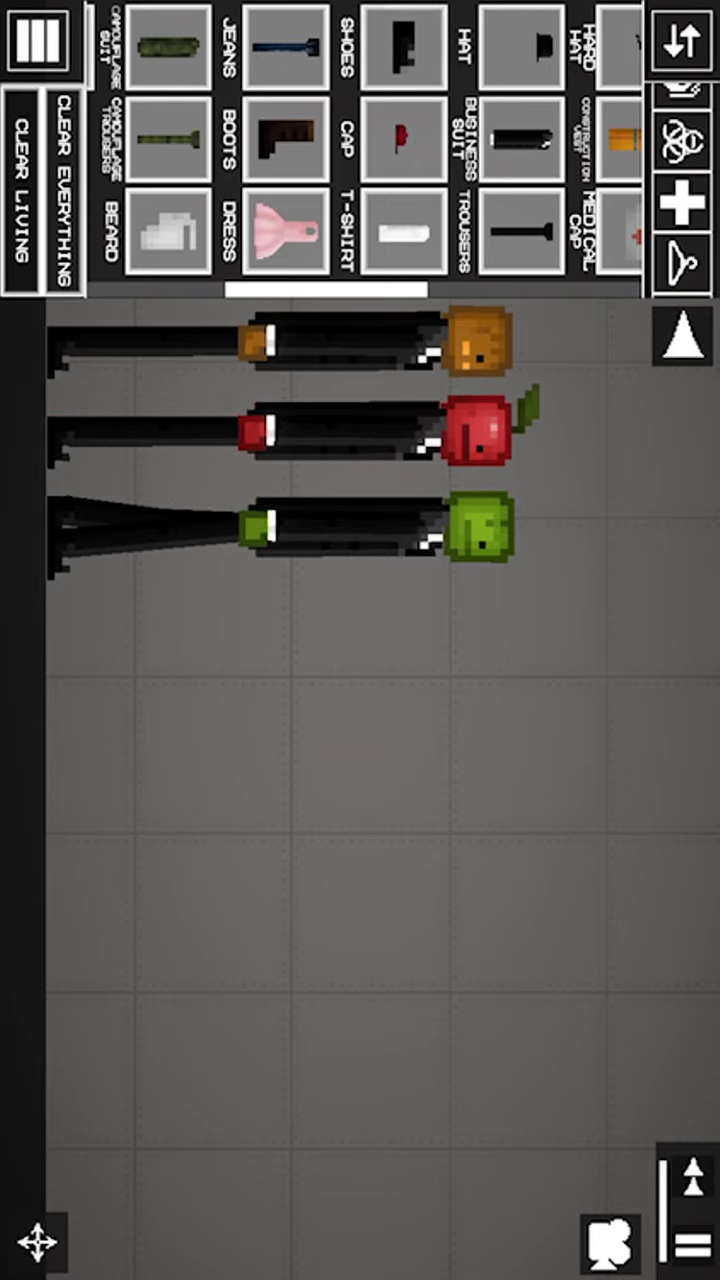
- Close the wardrobe and drag the axe-holding corn ragdoll into the suited fruits
click(683, 40)
drag(360, 500, 340, 700)
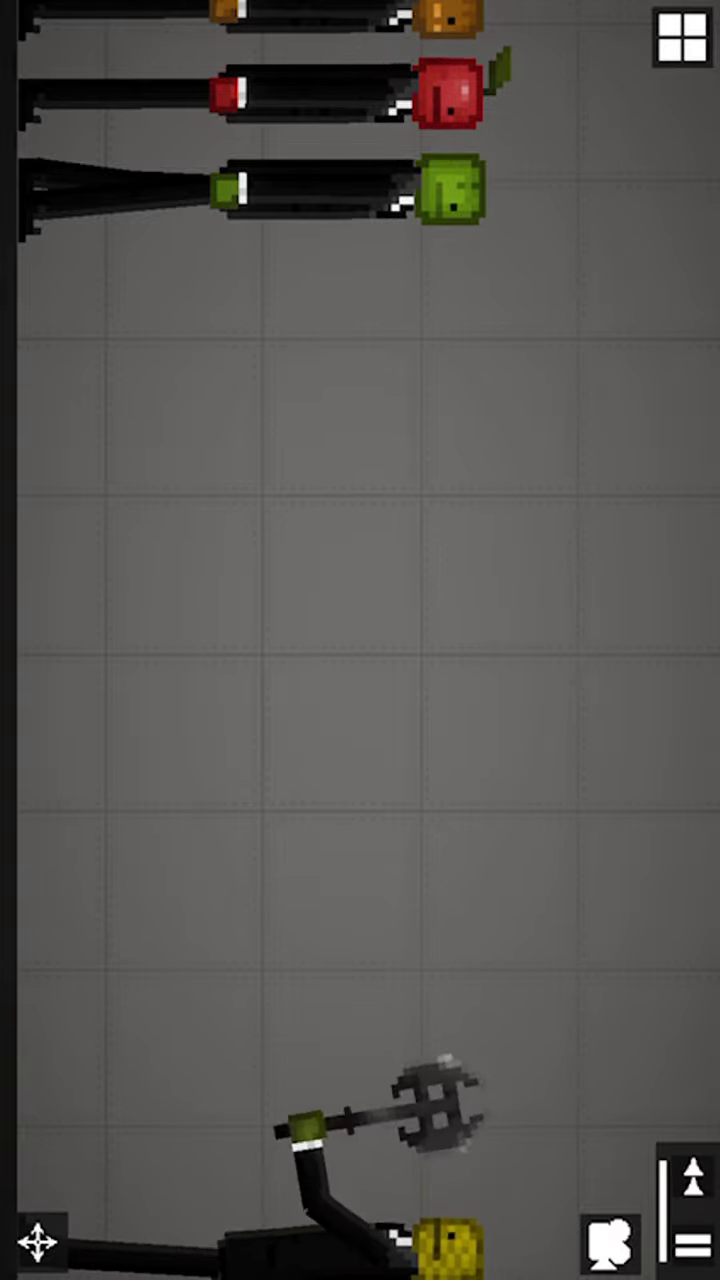
drag(440, 1150, 450, 60)
- Fling the ragdolls against the left wall, then list the Medicine items
mouse_move(360, 500)
mouse_down()
mouse_move(360, 836)
mouse_move(400, 420)
mouse_up()
drag(400, 700, 490, 400)
mouse_move(400, 640)
mouse_down()
mouse_move(409, 610)
mouse_move(386, 515)
mouse_up()
click(683, 38)
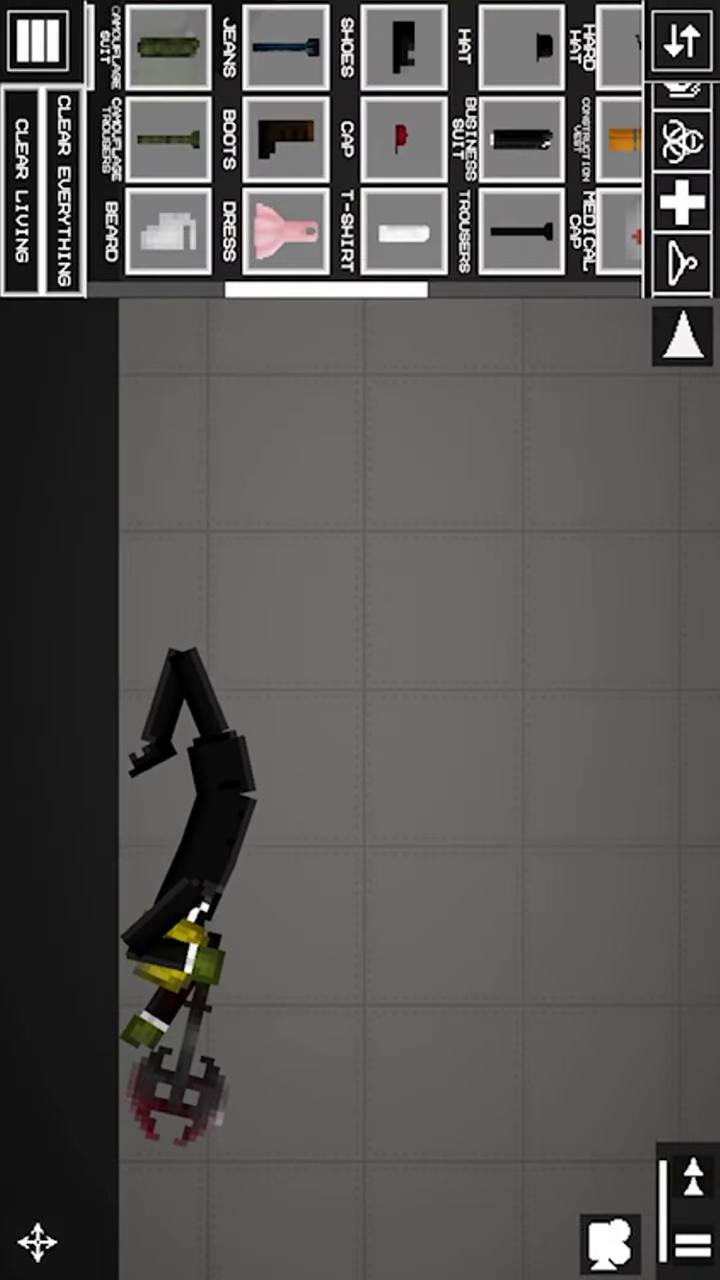
click(683, 201)
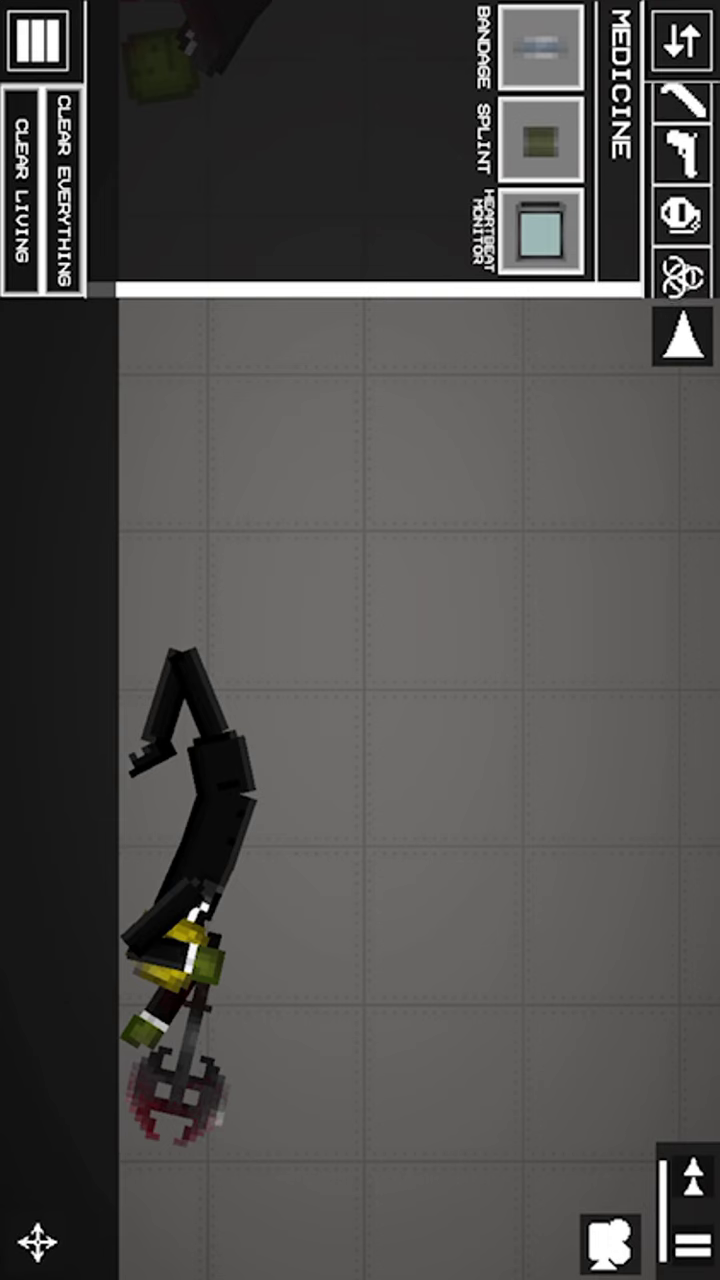
drag(683, 250, 683, 195)
- List Syringes and stand the axe-holding corn upright beside the pumpkin, apple and melon
click(683, 272)
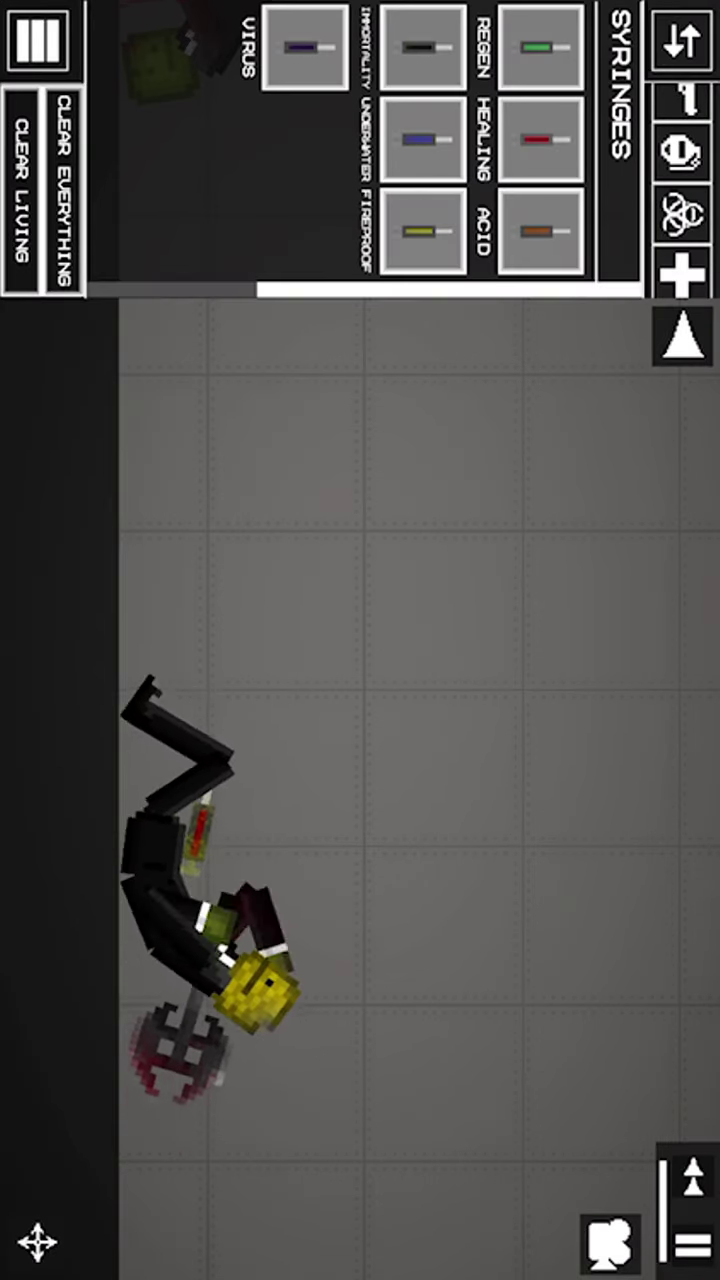
drag(240, 880, 700, 860)
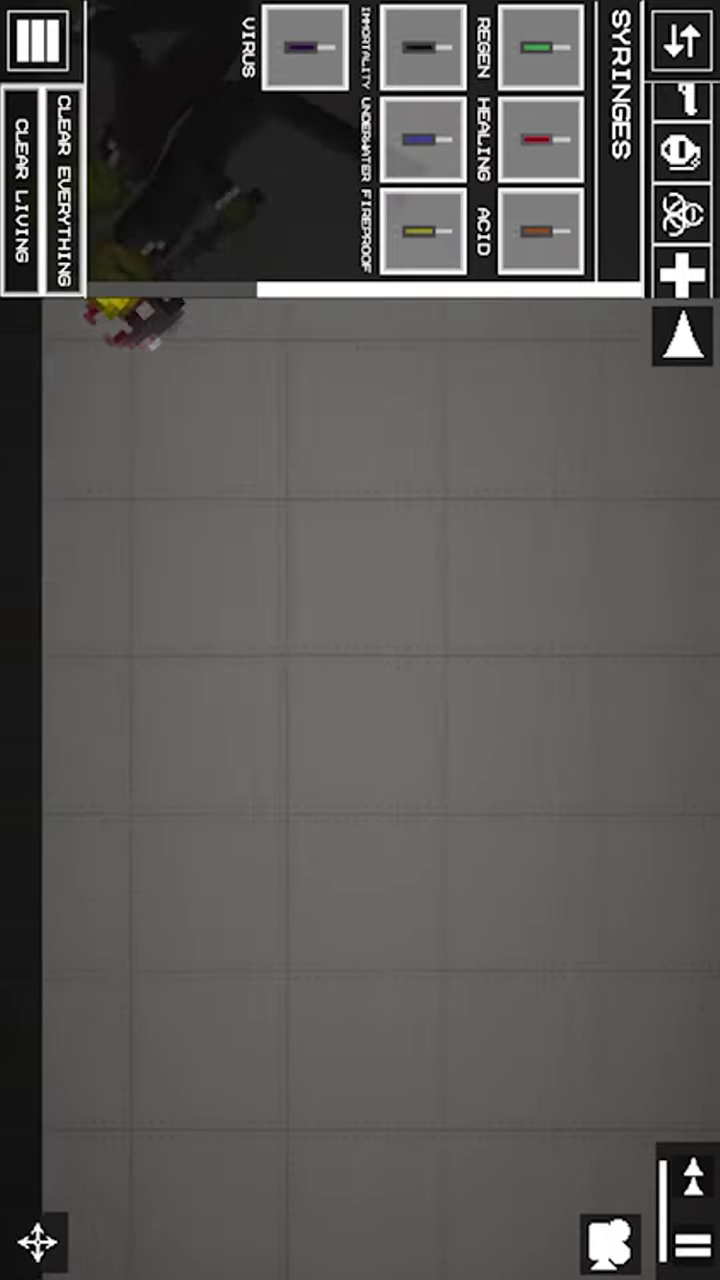
mouse_move(210, 525)
mouse_down()
mouse_move(314, 643)
mouse_move(486, 786)
mouse_move(534, 700)
mouse_move(600, 700)
mouse_up()
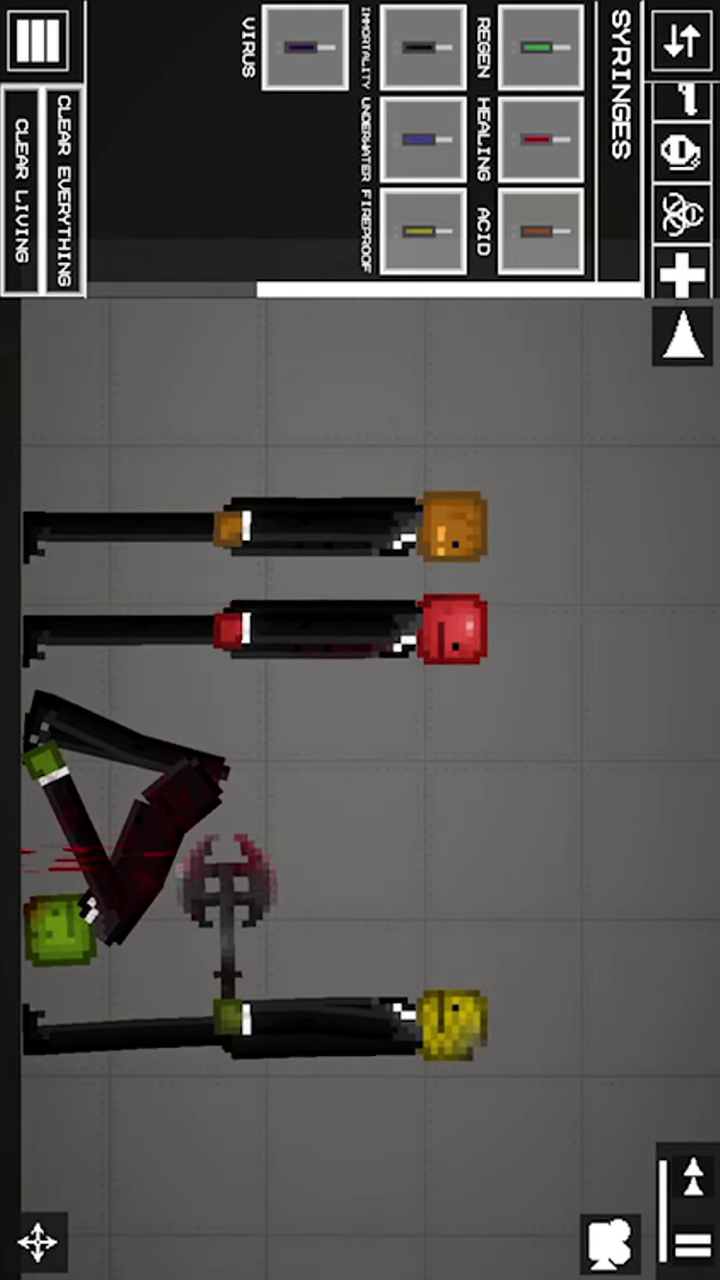
- Pull the apple's arm and Activate the pumpkin so the corn's axe kills both
mouse_move(330, 650)
mouse_down()
mouse_move(223, 671)
mouse_move(375, 748)
mouse_move(358, 742)
mouse_up()
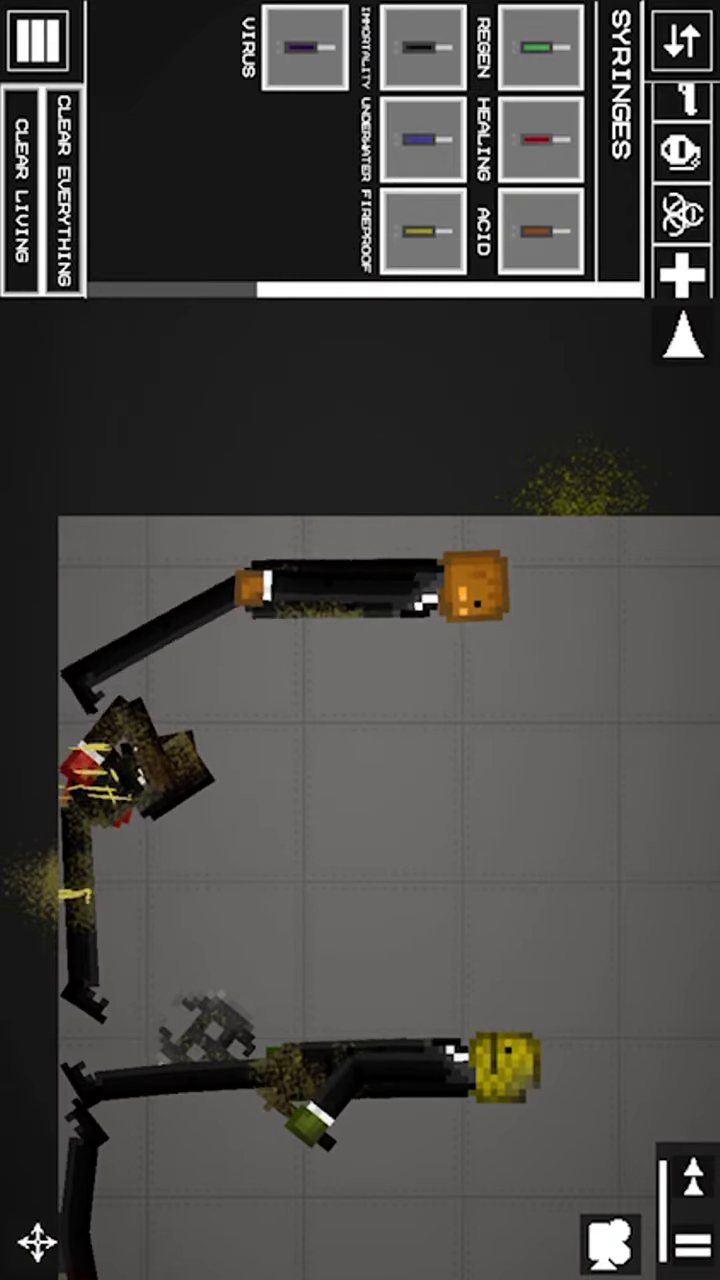
click(400, 625)
click(105, 582)
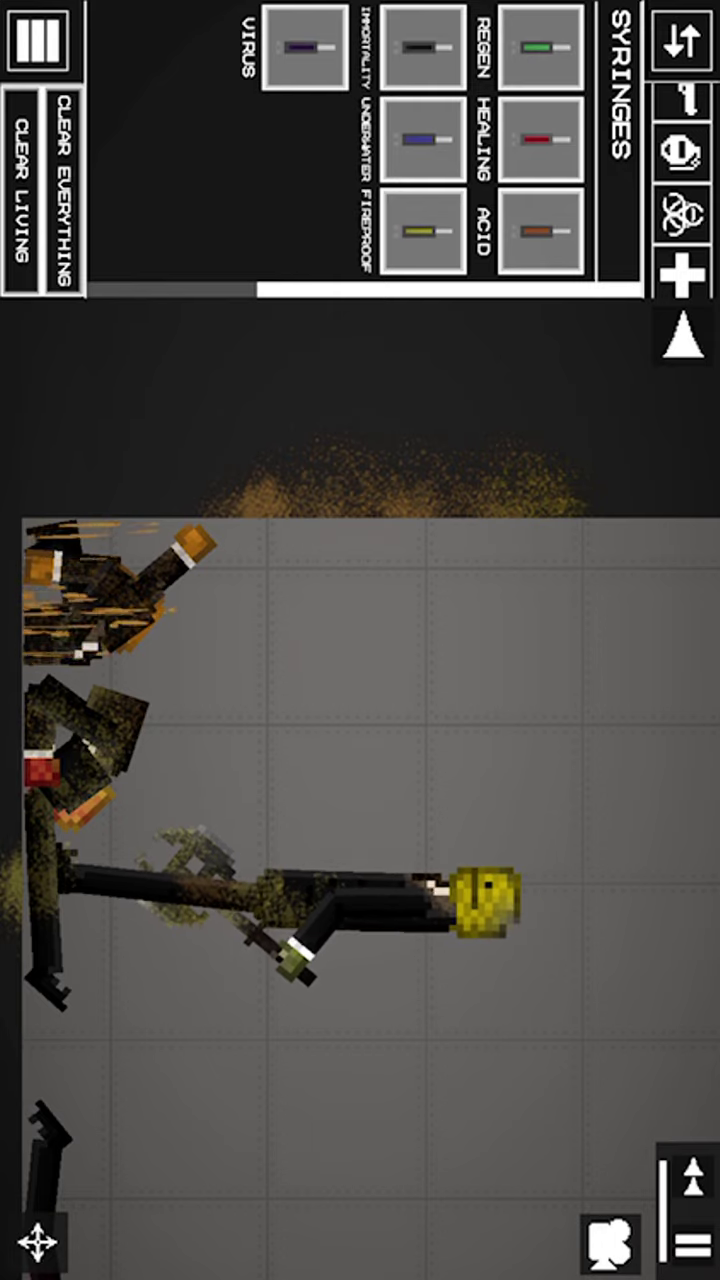
- Open and dismiss the corn ragdoll's options menu
click(400, 905)
scroll(403, 905, down, 3)
scroll(403, 905, down, 2)
scroll(403, 905, down, 3)
click(275, 1080)
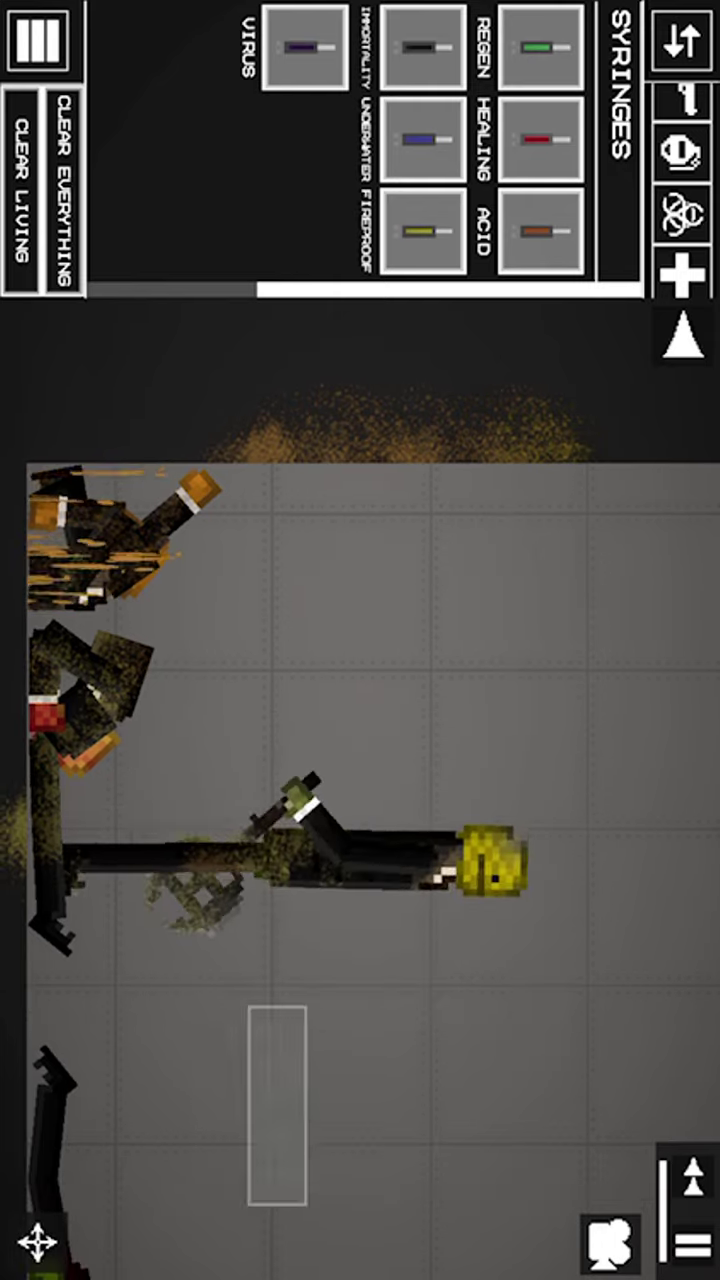
click(20, 190)
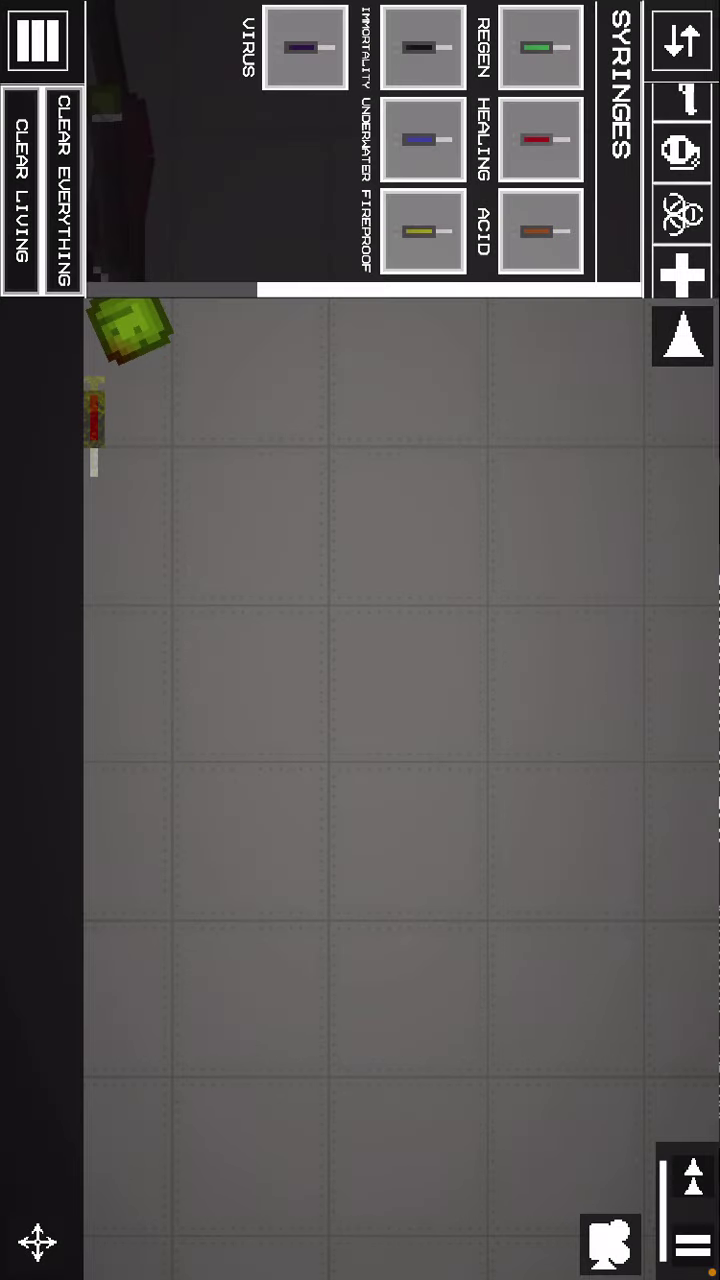
- Spawn a plain Pumpkin ragdoll from the Living catalogue onto the floor
drag(682, 130, 682, 270)
click(682, 115)
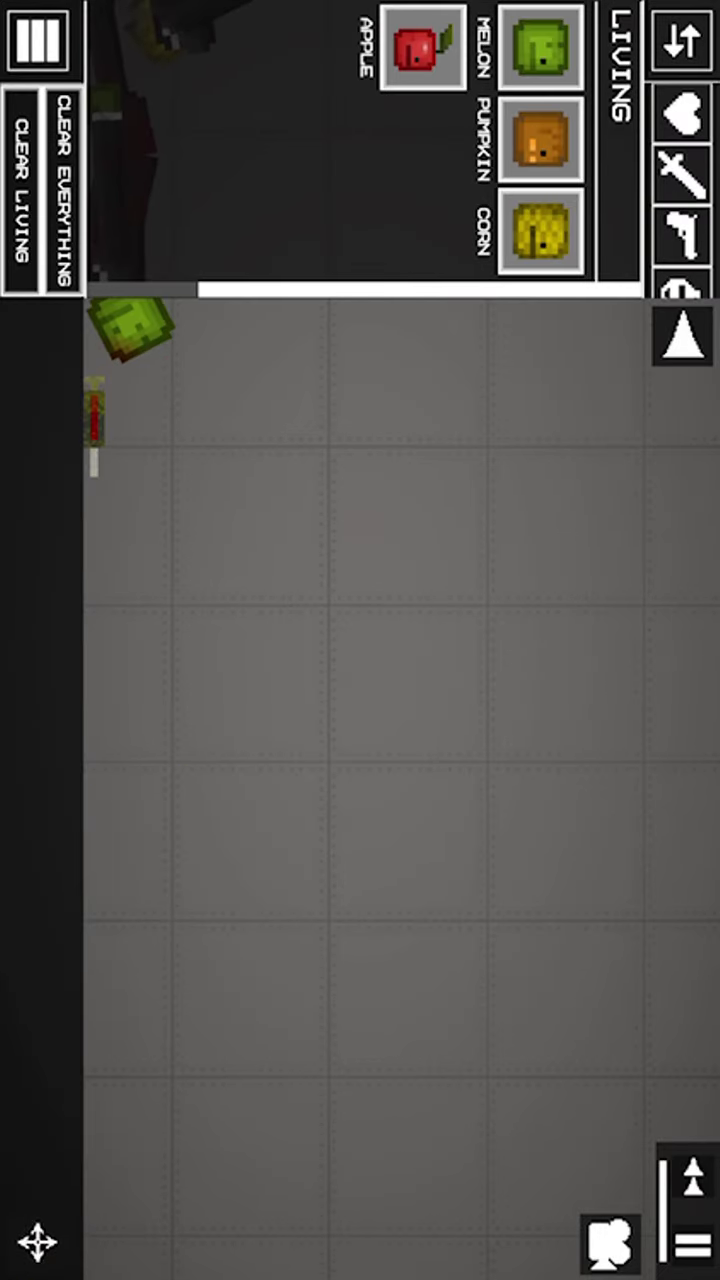
click(541, 139)
click(390, 553)
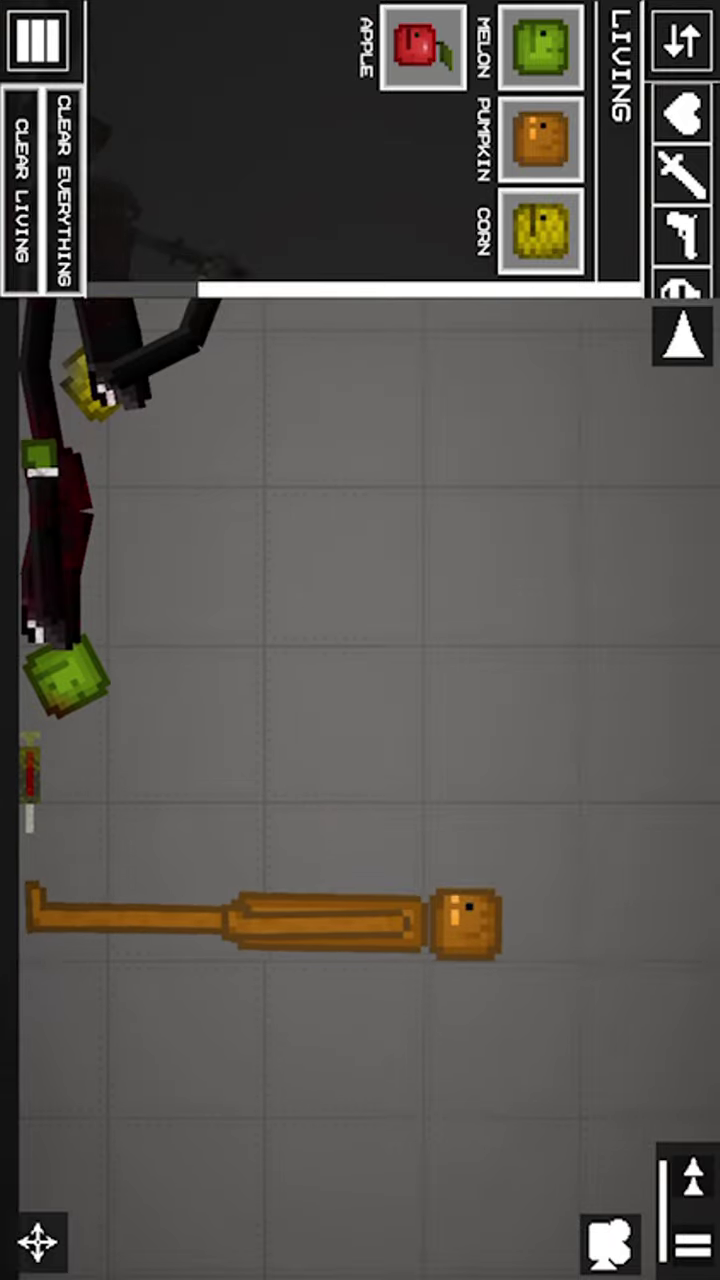
- Stick the syringe into the melon's head and drop the melon ragdoll at the left wall
drag(400, 700, 495, 830)
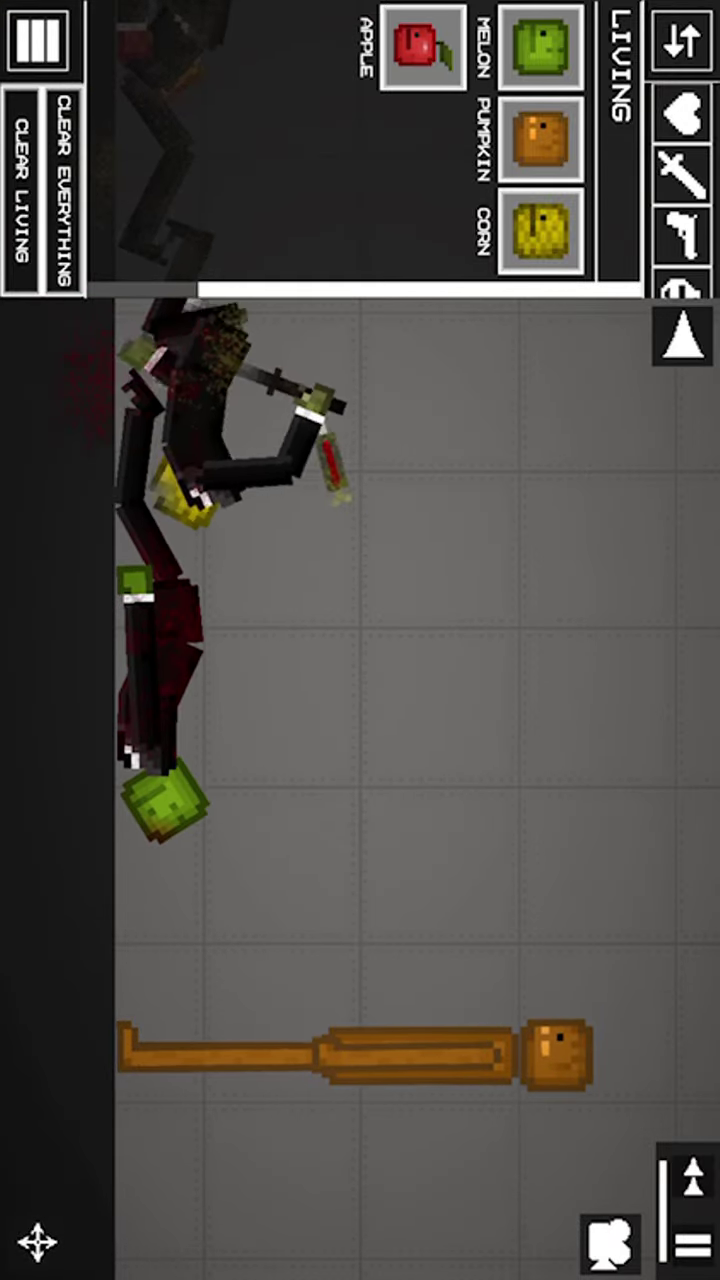
mouse_move(325, 455)
mouse_down()
mouse_move(471, 409)
mouse_move(429, 391)
mouse_move(537, 600)
mouse_move(265, 755)
mouse_up()
drag(230, 880, 480, 800)
mouse_move(450, 1000)
mouse_down()
mouse_move(390, 840)
mouse_move(360, 970)
mouse_up()
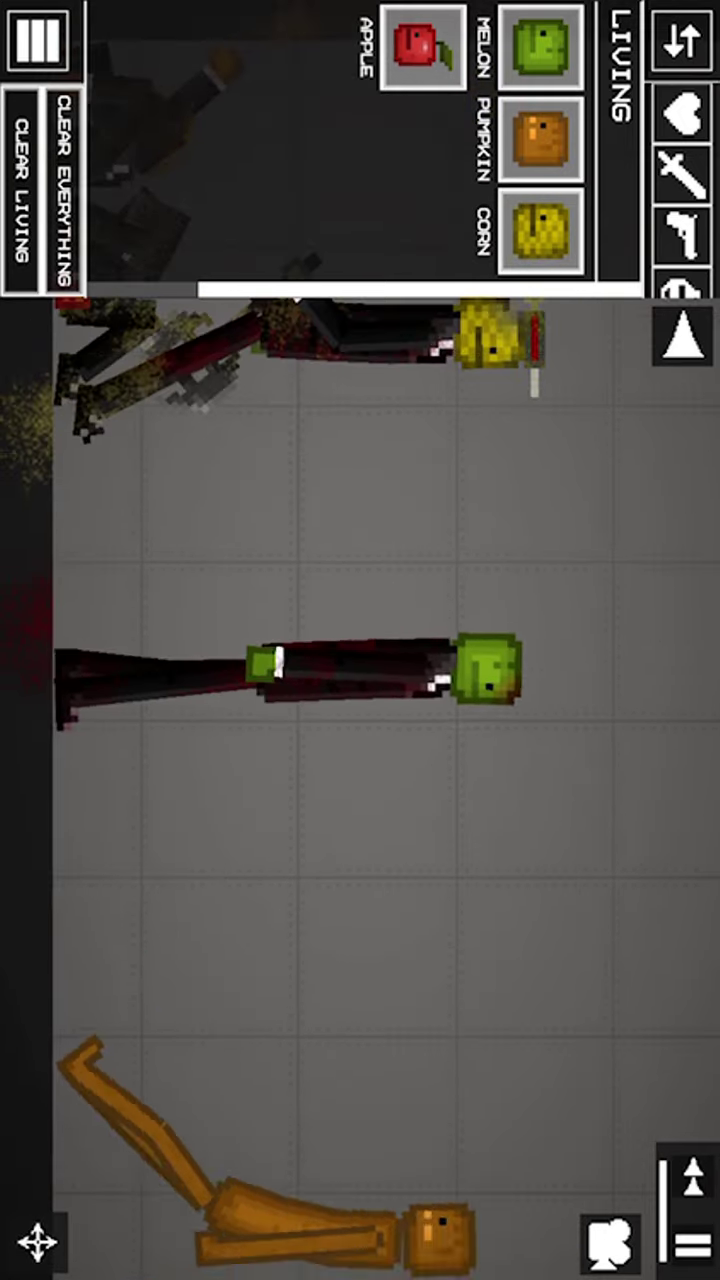
mouse_move(360, 800)
mouse_down()
mouse_move(350, 918)
mouse_move(337, 955)
mouse_up()
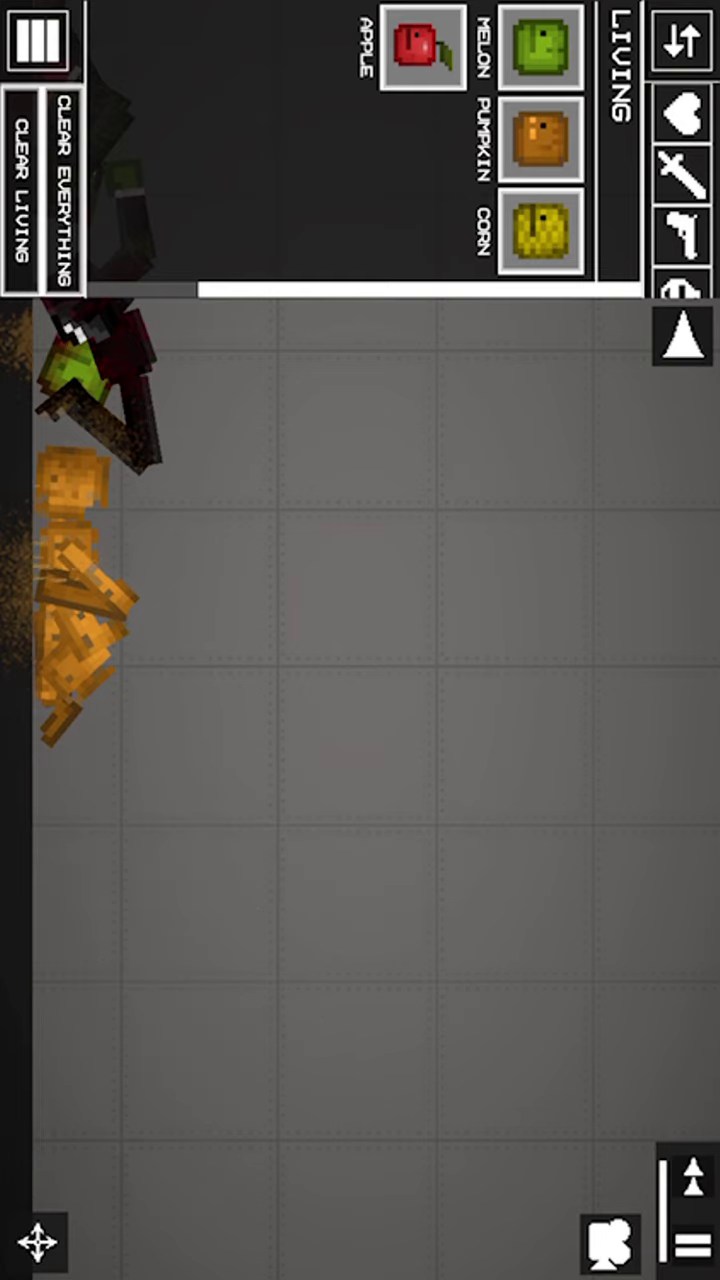
- Pan the view across the sandbox floor to centre the axe-holding corn ragdoll
drag(400, 700, 310, 645)
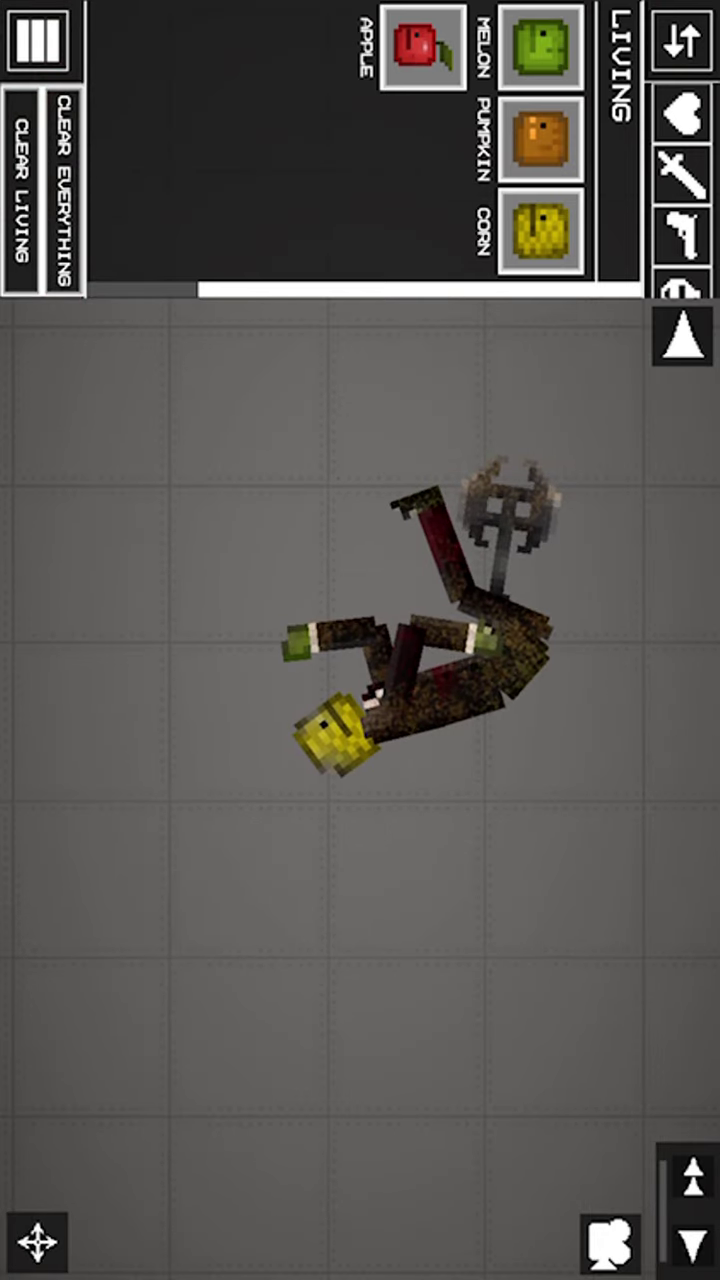
drag(400, 700, 405, 740)
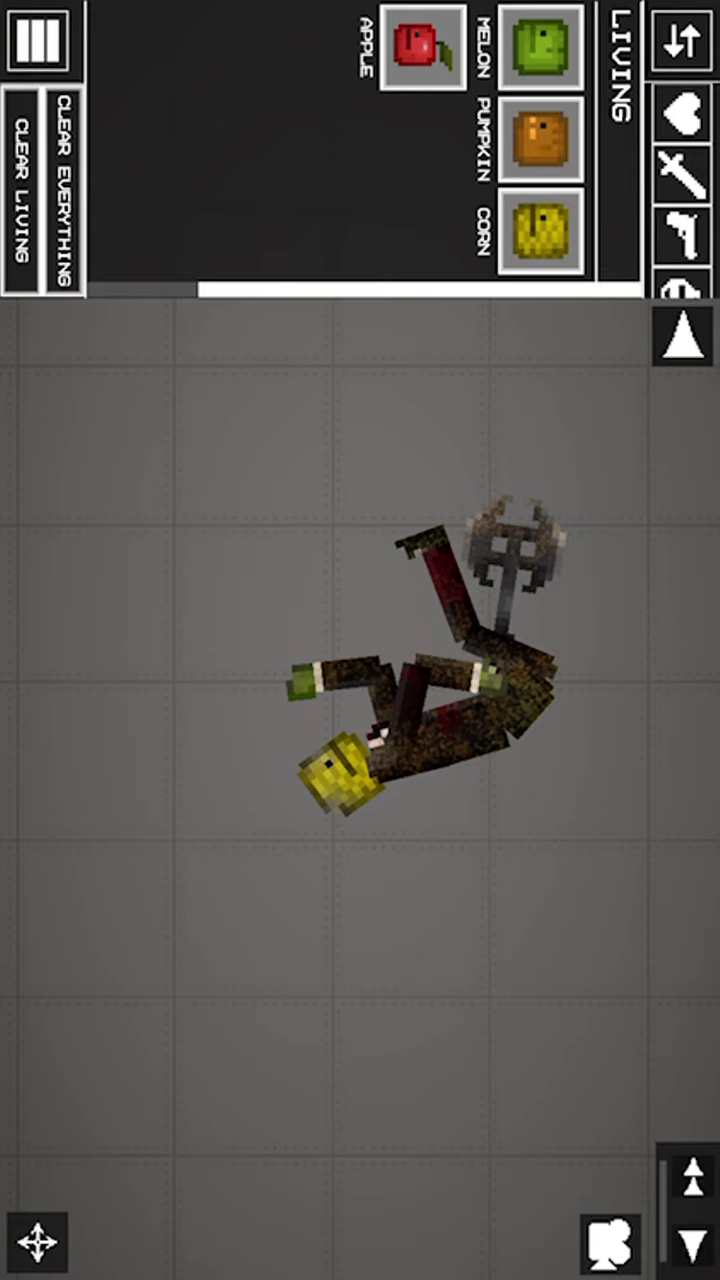